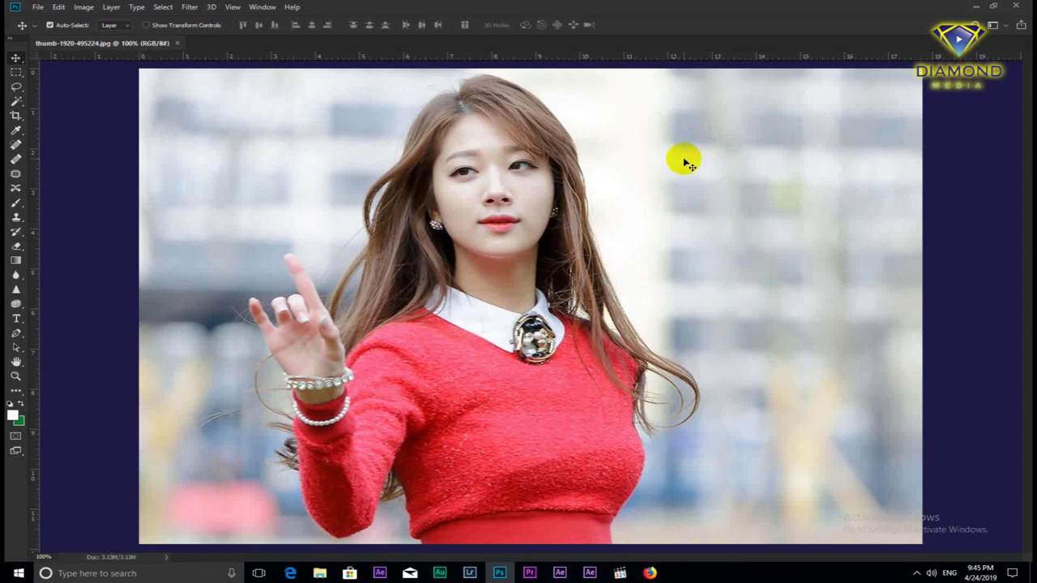
- Float the photo into its own window, sized and positioned to show the whole image
left_click(550, 229)
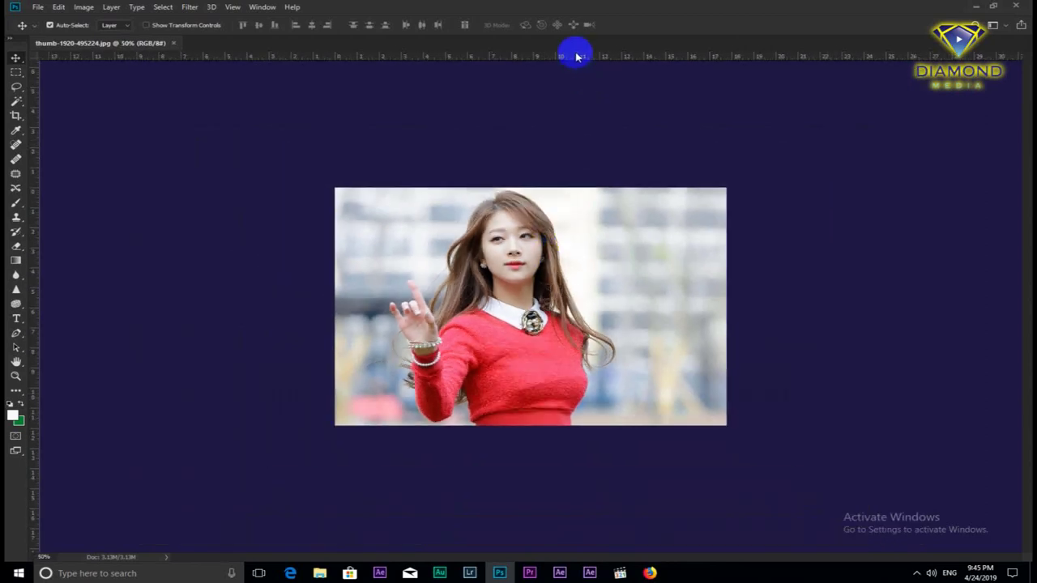
left_click_drag(537, 50, 463, 305)
scroll(347, 232, "up", 1)
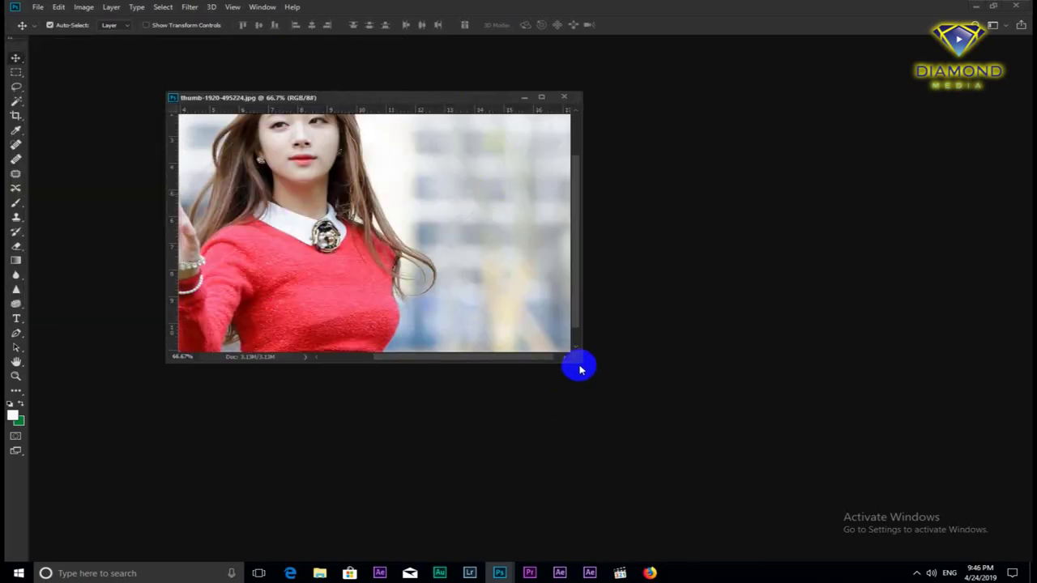
left_click_drag(581, 362, 697, 482)
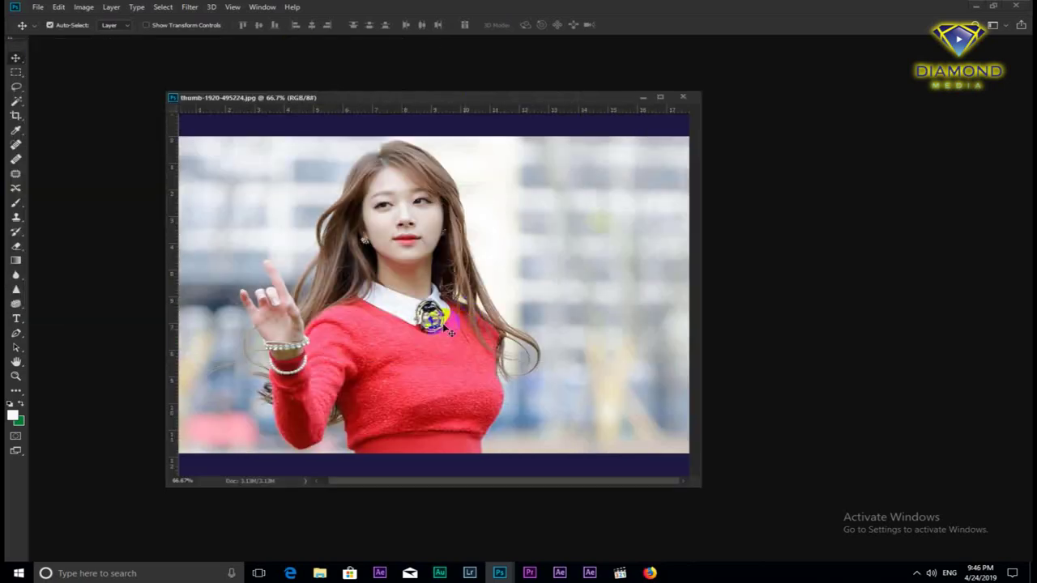
left_click_drag(410, 97, 304, 76)
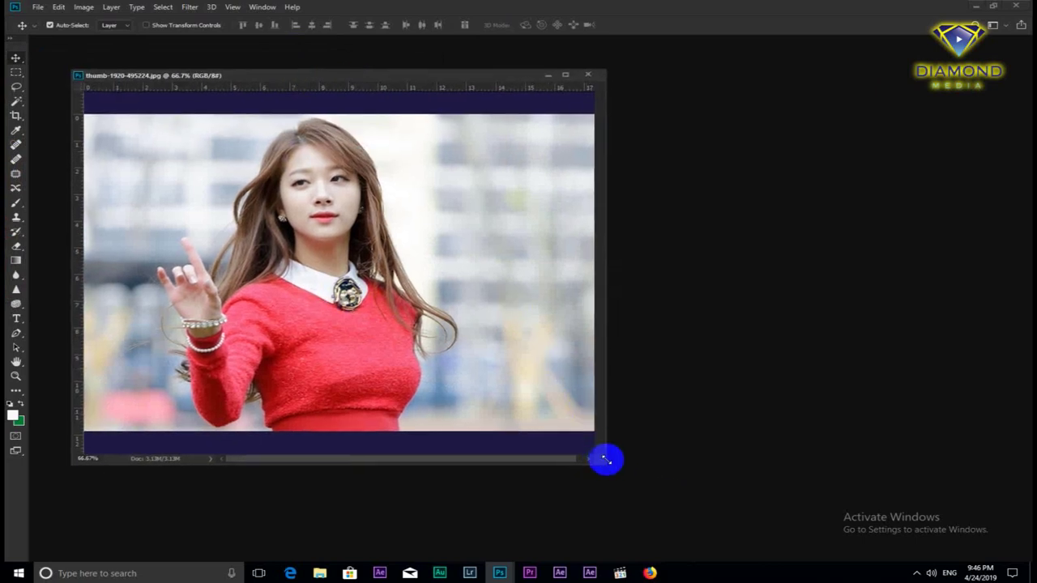
left_click_drag(604, 463, 627, 481)
left_click(262, 8)
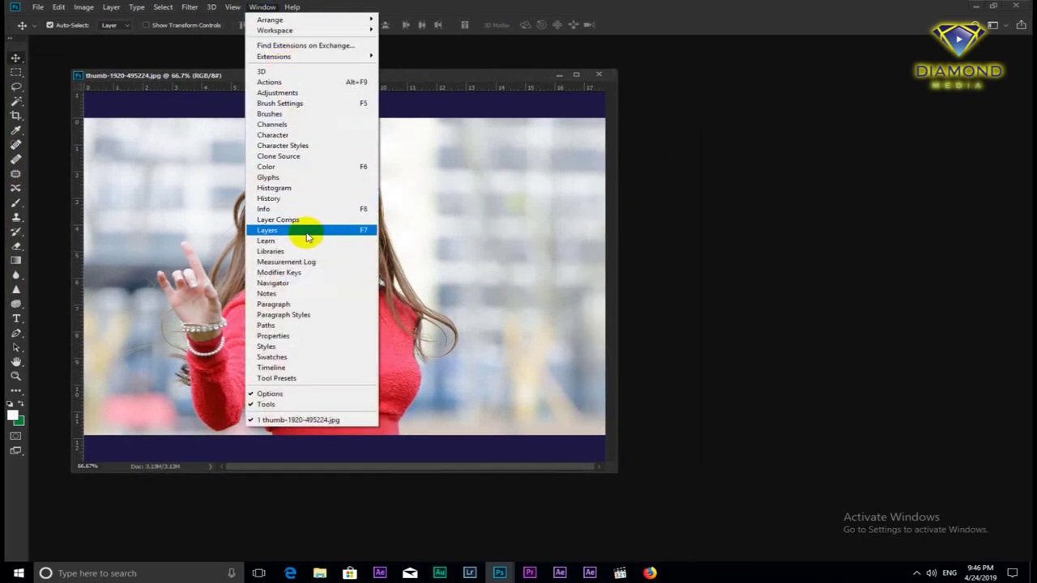
- Show the Layers panel, give it more room, and add an empty Layer 1 above Background
left_click(275, 231)
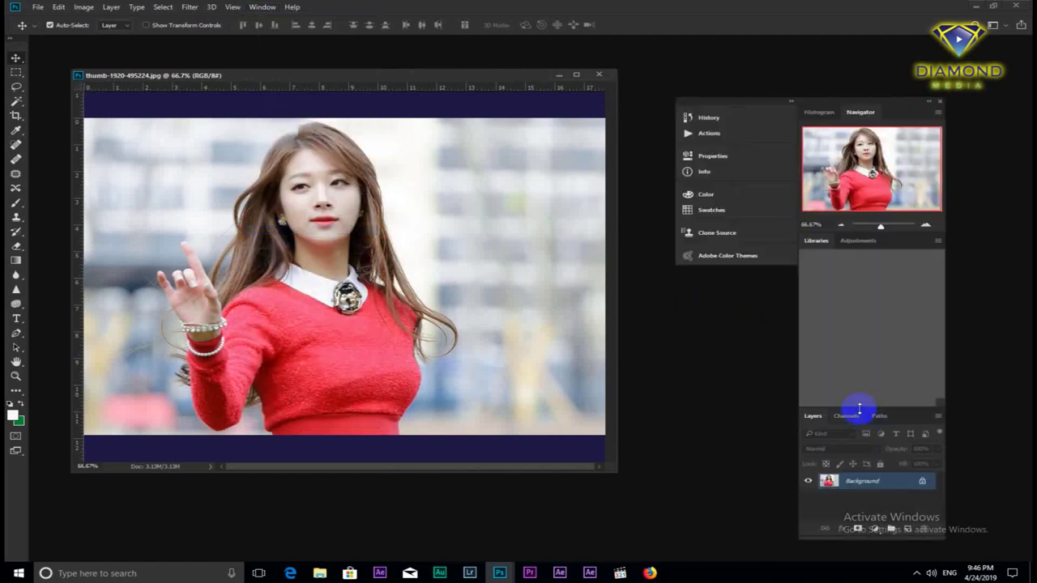
left_click_drag(859, 408, 857, 278)
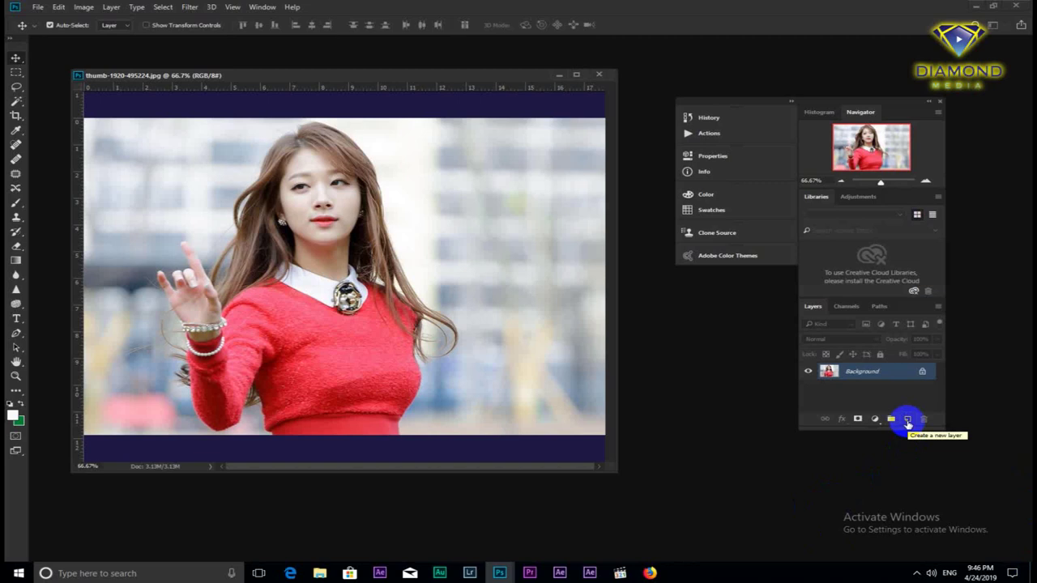
left_click(907, 420)
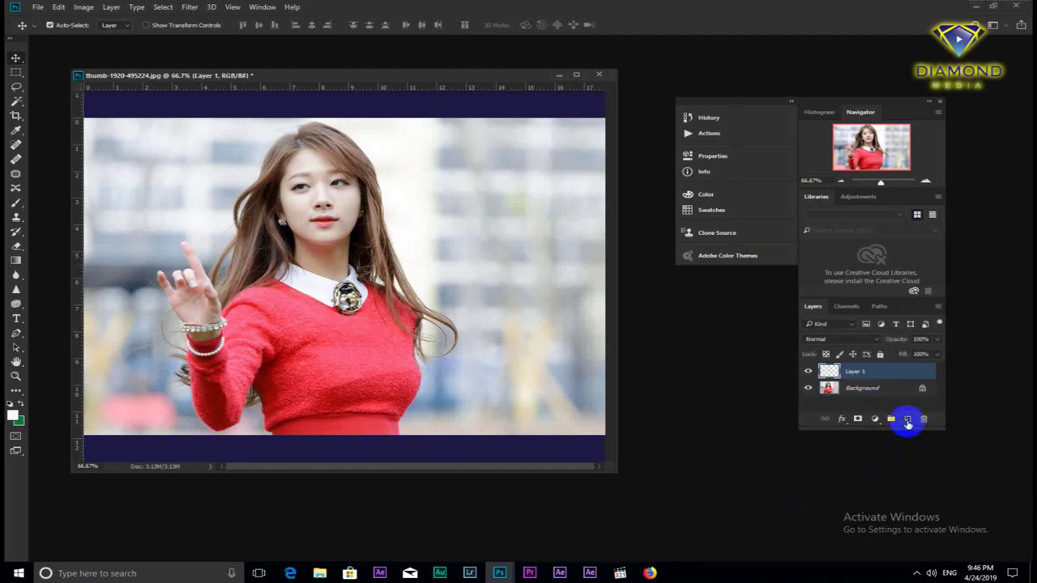
- Start a Select > Color Range selection with Sampled Colors as the mode
left_click(163, 8)
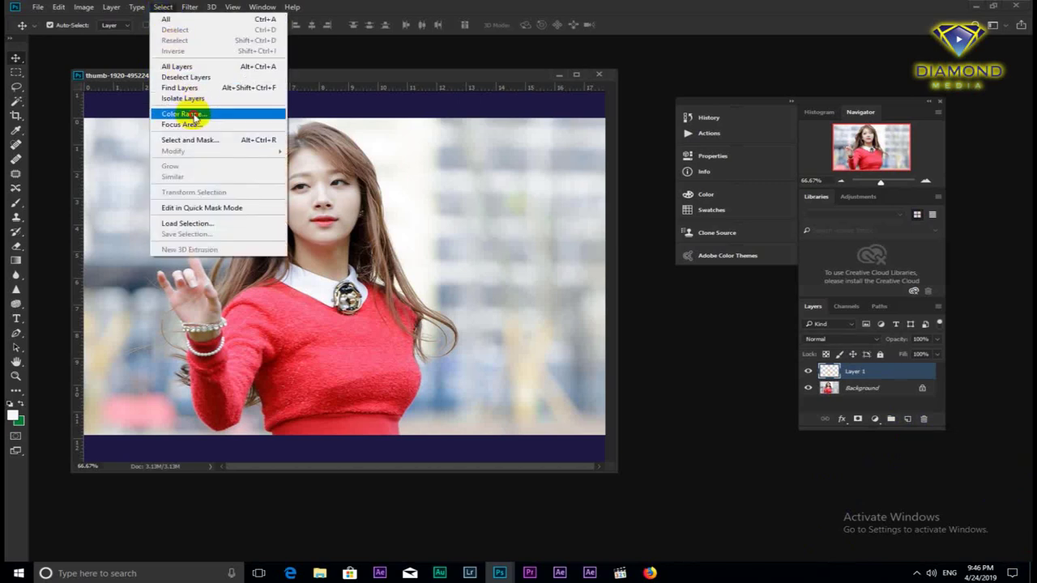
left_click(187, 114)
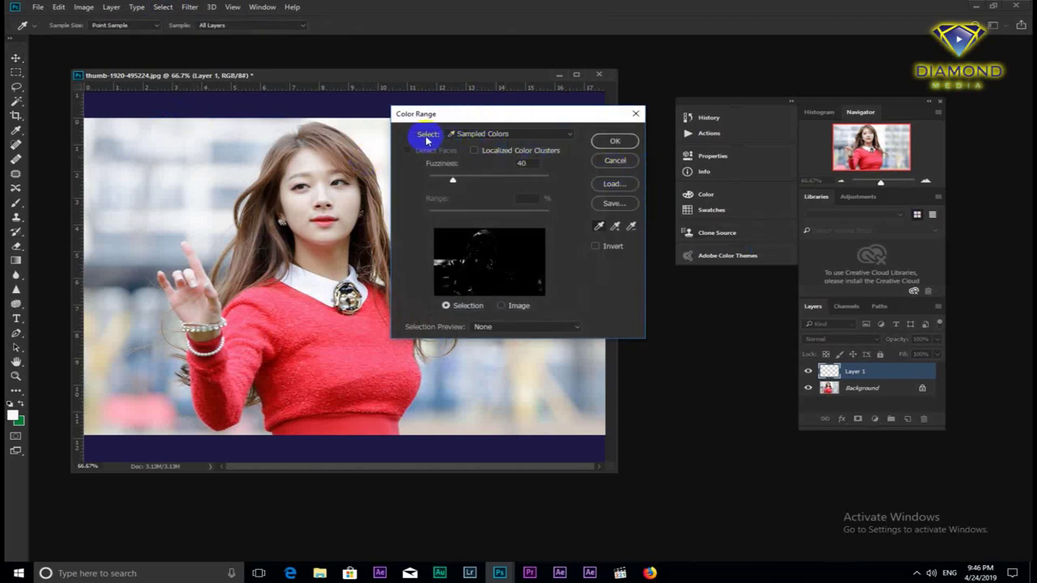
left_click(475, 138)
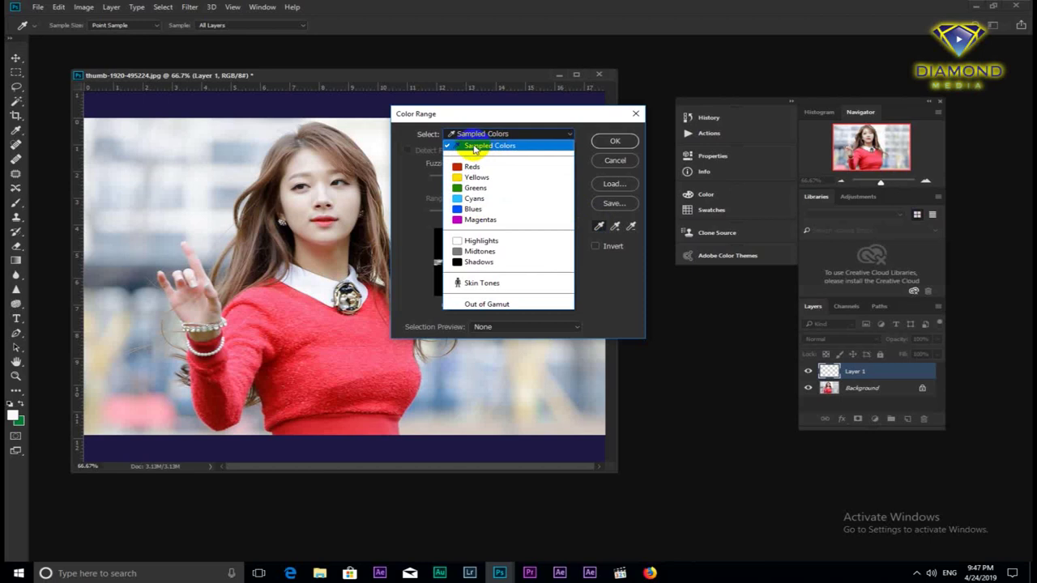
left_click(474, 147)
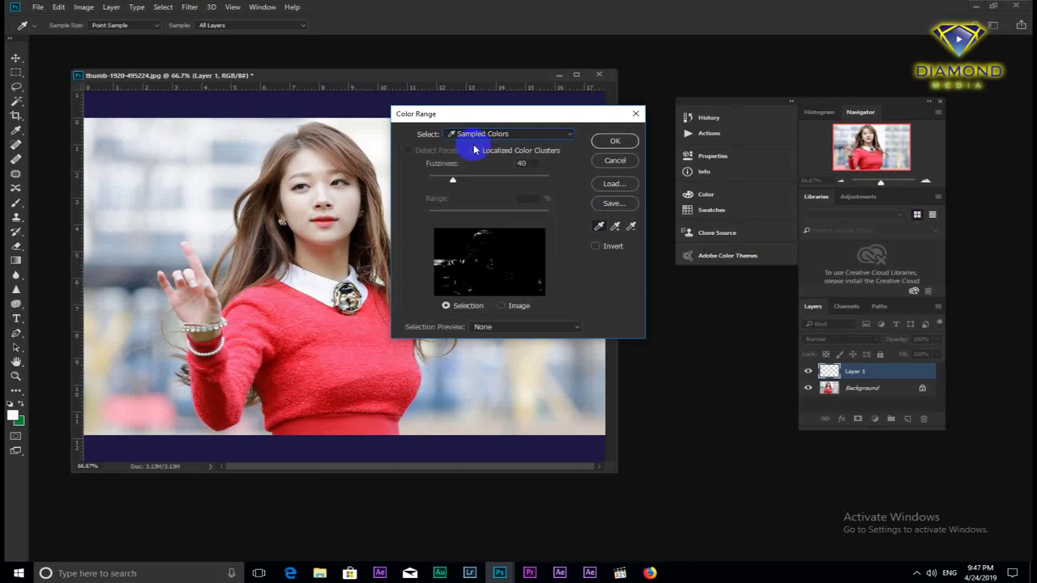
- Sample the red sweater colour with the Color Range eyedropper
left_click(600, 227)
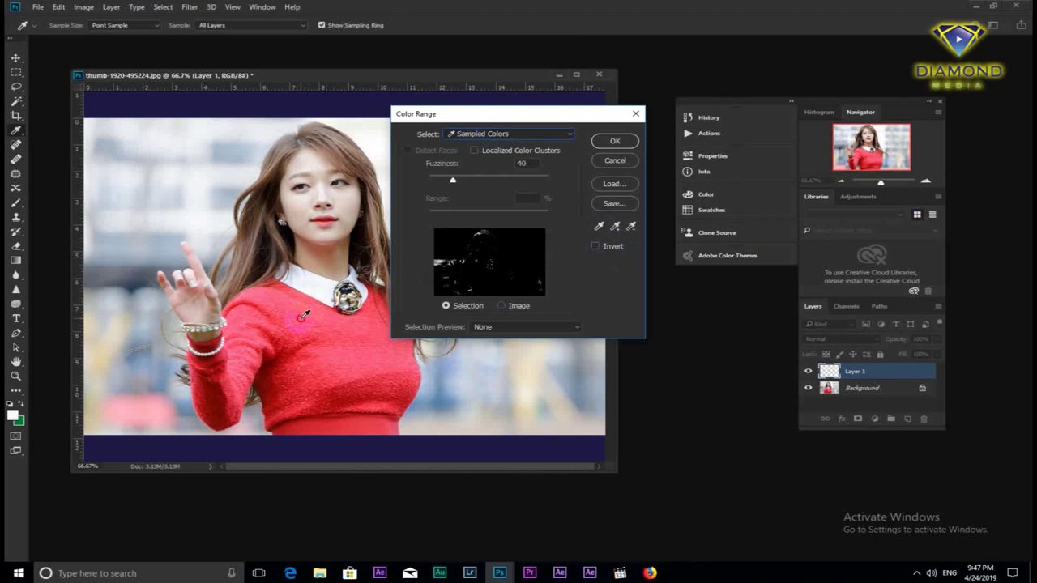
left_click(305, 314)
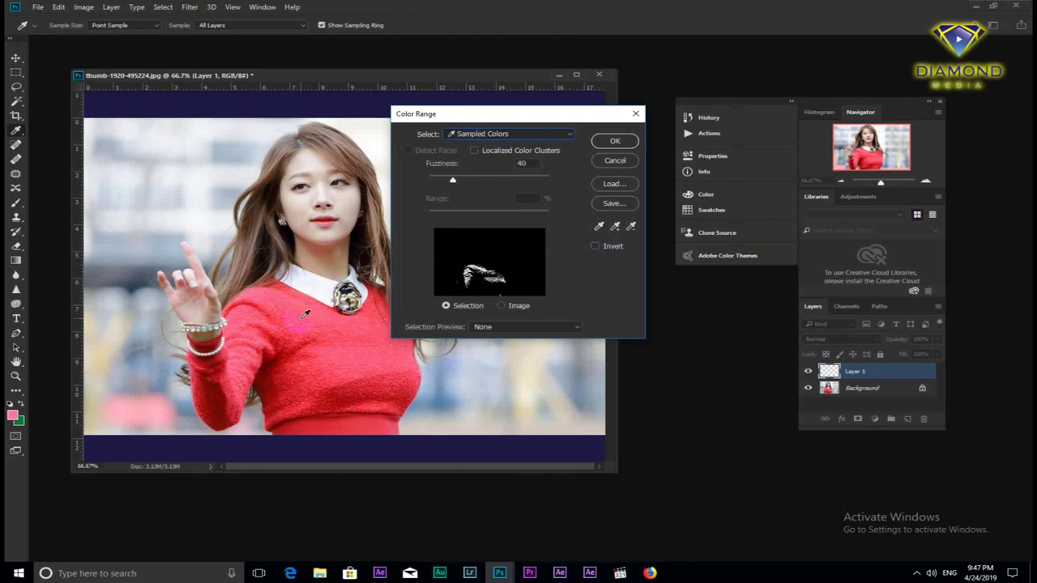
left_click(406, 331)
left_click(484, 258)
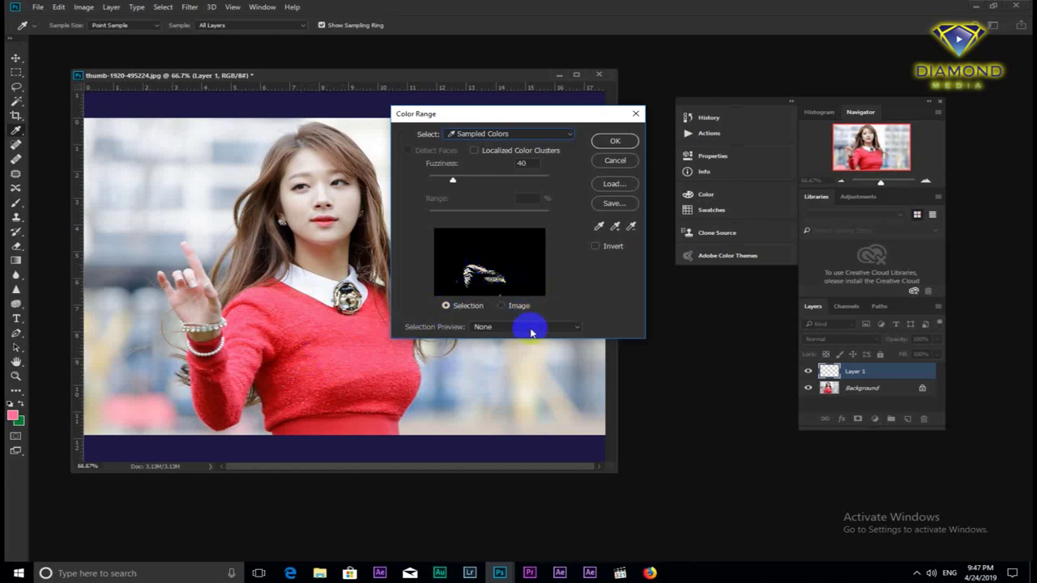
- Preview the mask in Grayscale, then return to None and the Selection thumbnail
left_click(505, 327)
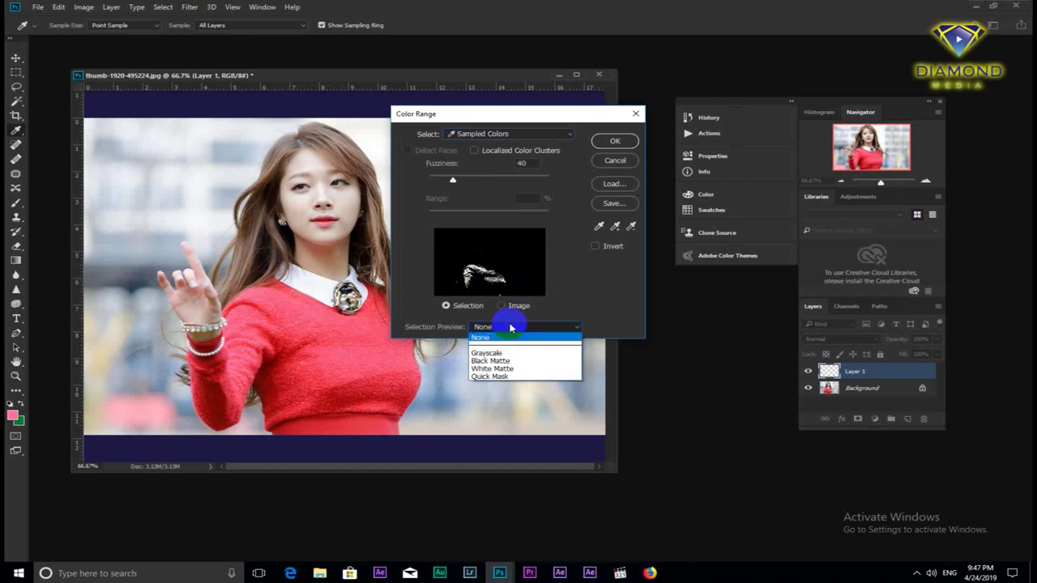
left_click(498, 354)
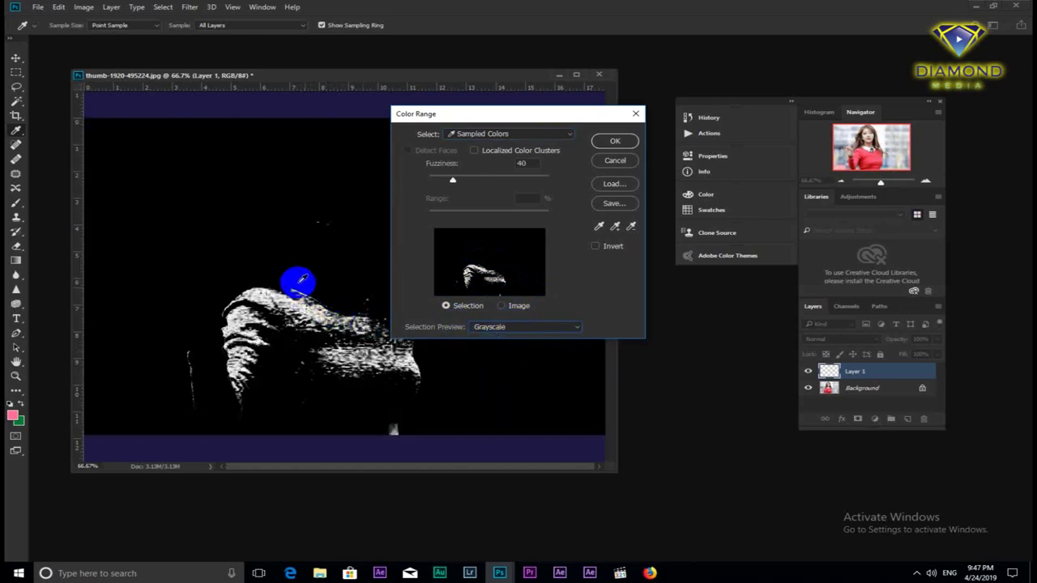
left_click(497, 327)
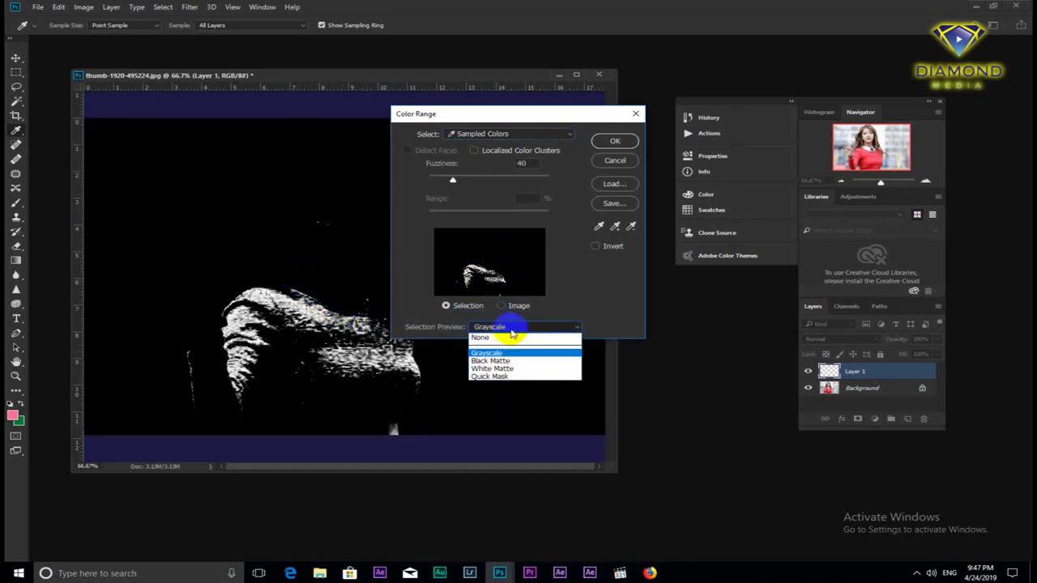
left_click(502, 339)
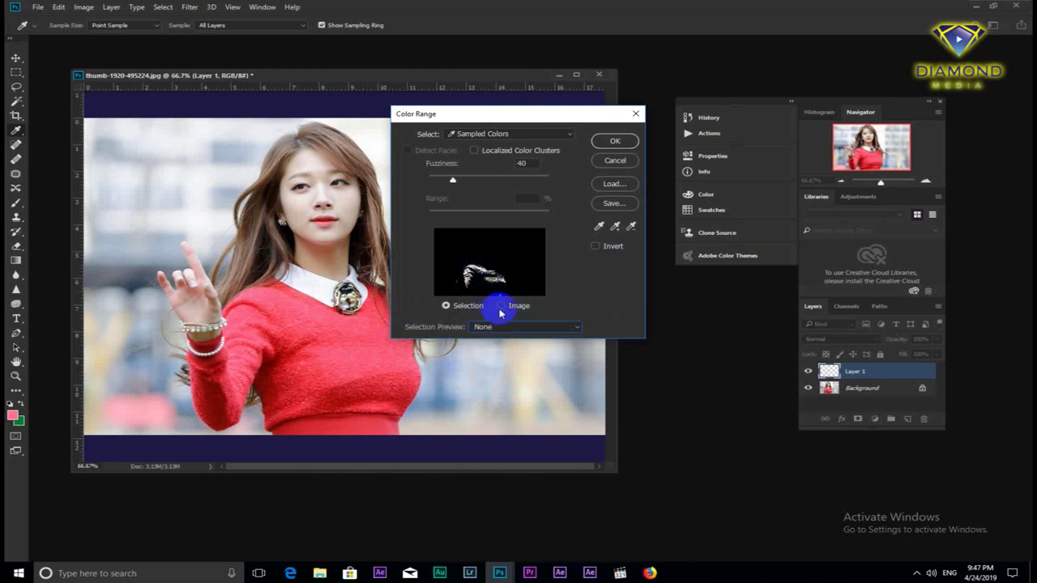
left_click(501, 306)
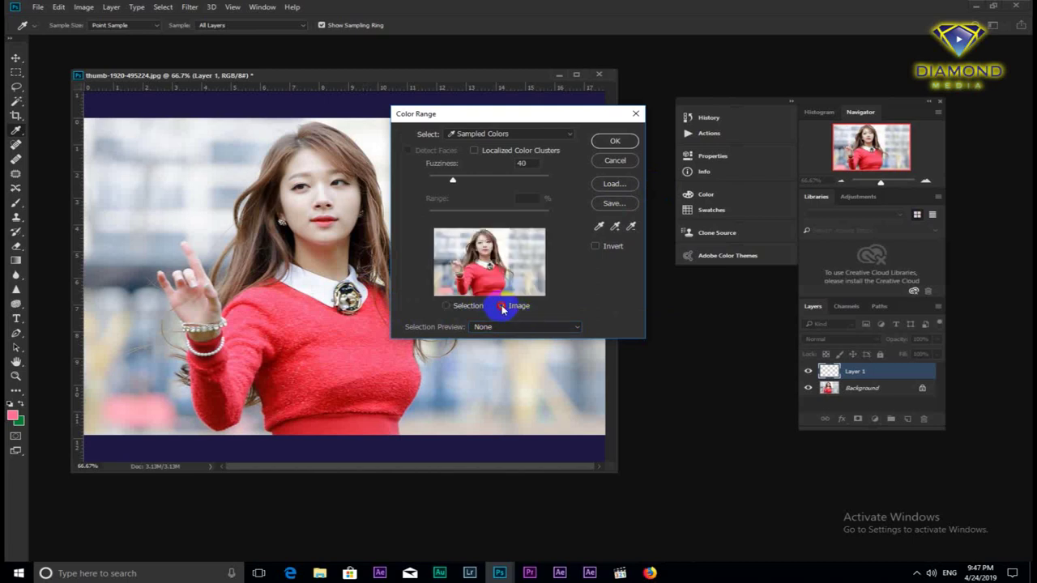
left_click(447, 306)
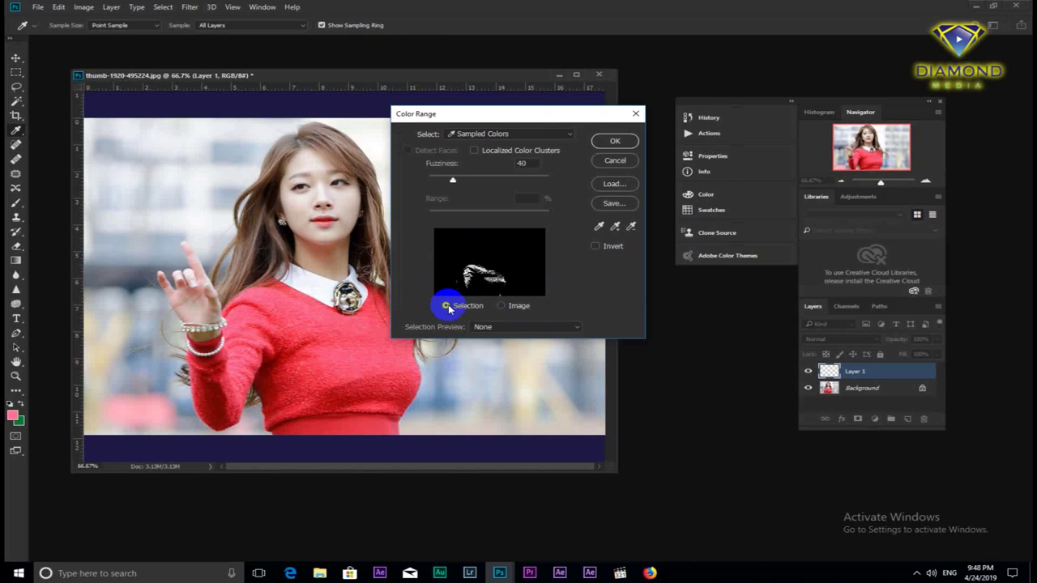
- Resample the sweater at several spots, raise Fuzziness to 134, and accept the range
left_click(332, 328)
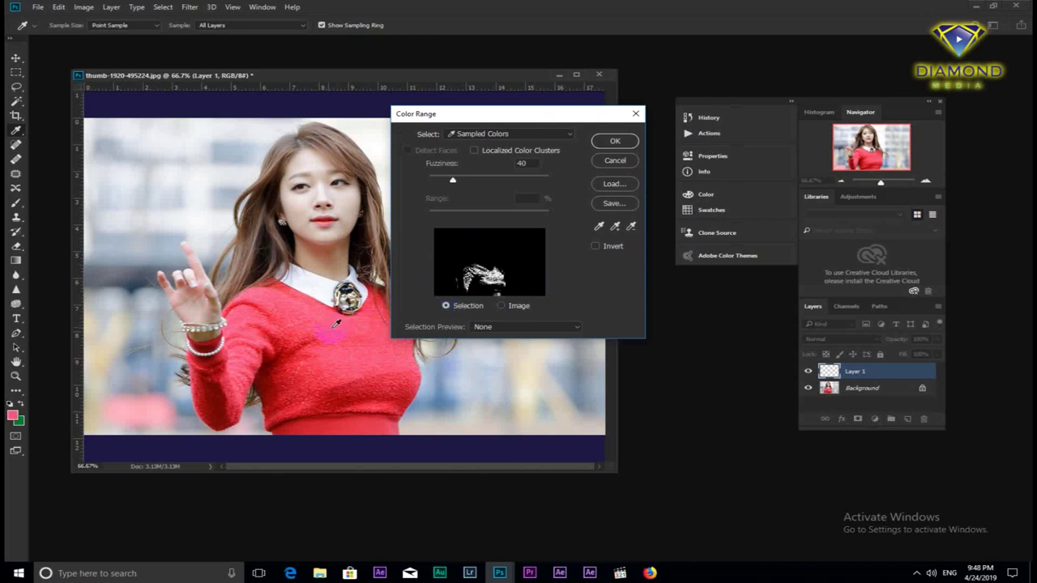
left_click(360, 332)
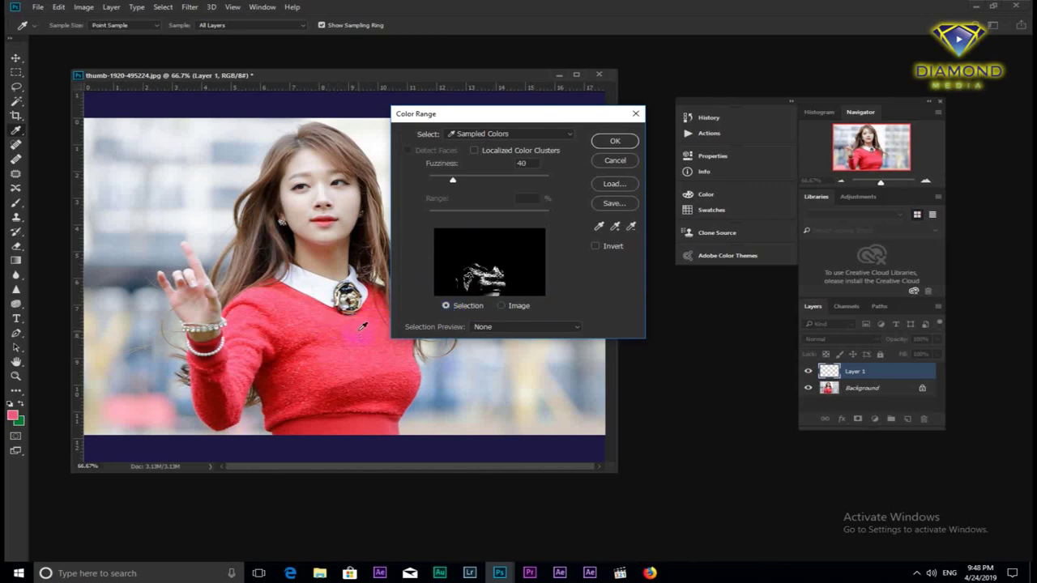
left_click(358, 331)
left_click(356, 335)
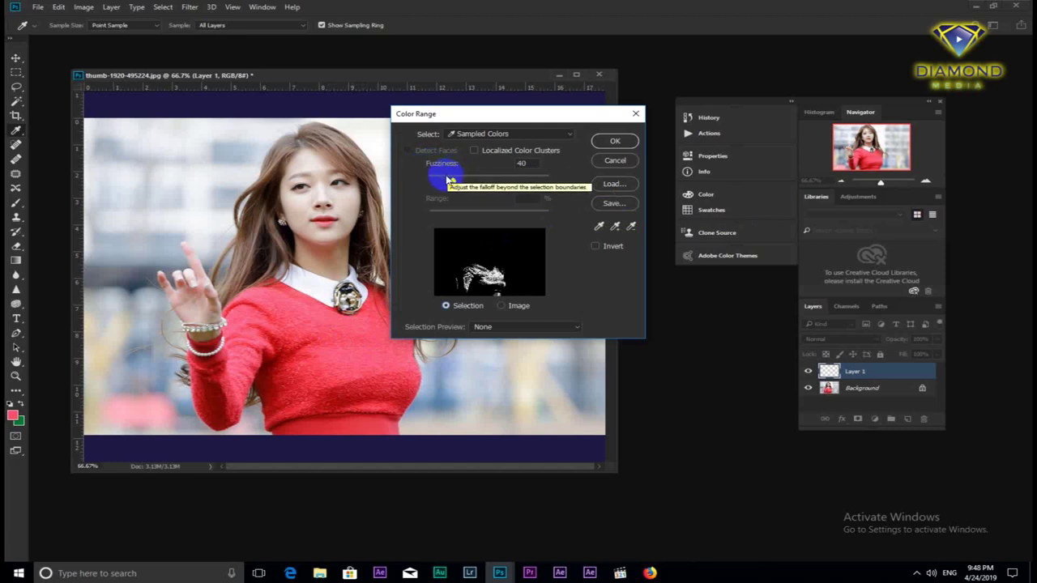
left_click_drag(456, 186, 510, 188)
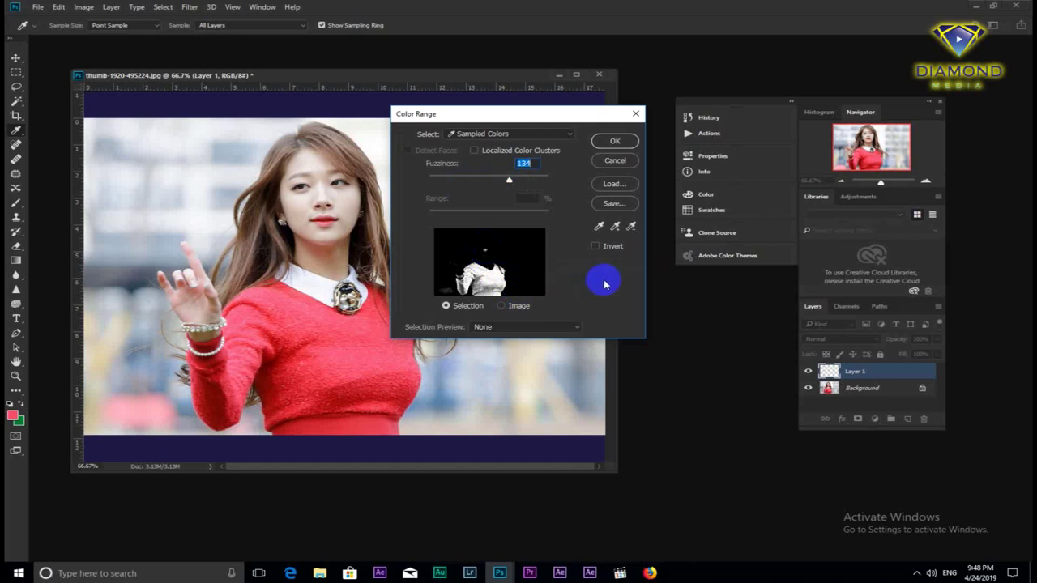
left_click(608, 143)
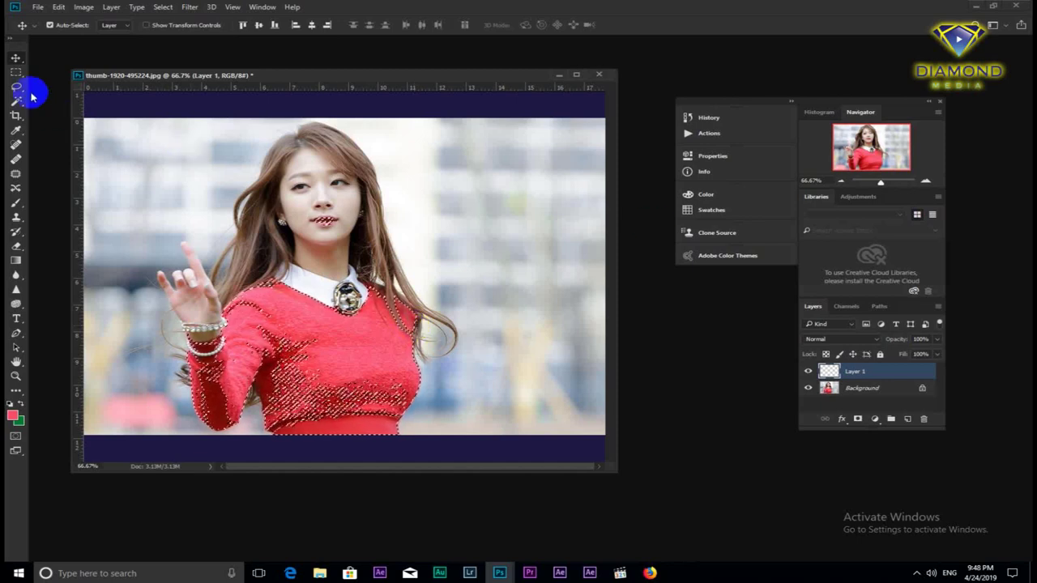
- Add a rectangle around the lips to the sweater selection with the Rectangular Marquee
left_click(16, 73)
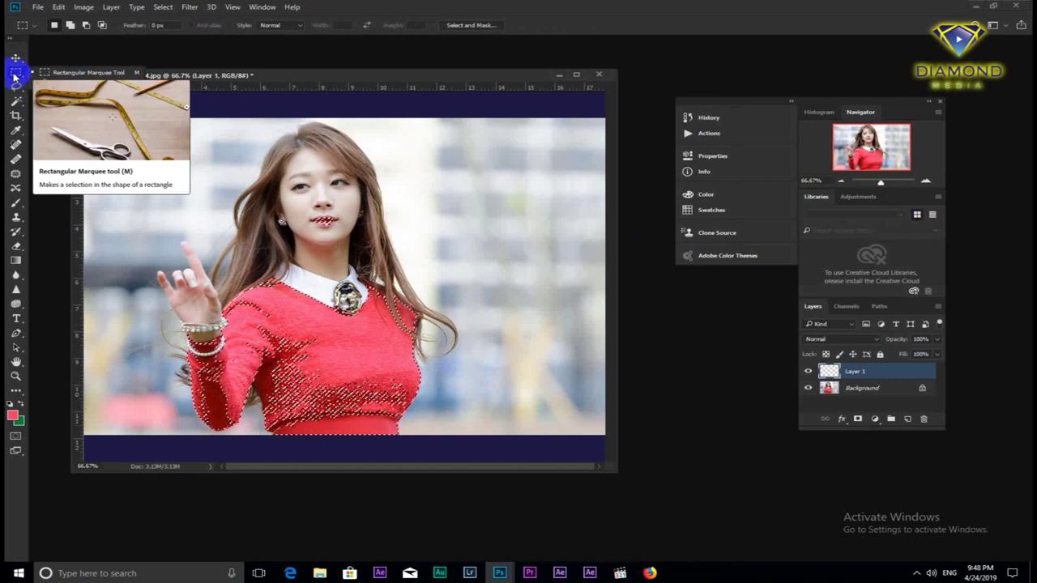
left_click(70, 26)
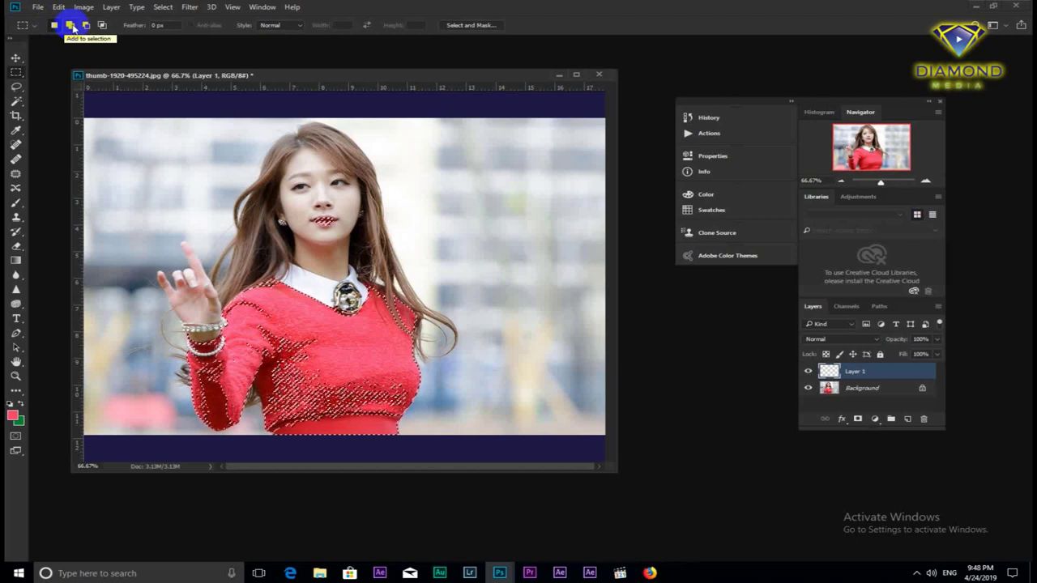
left_click_drag(297, 203, 352, 232)
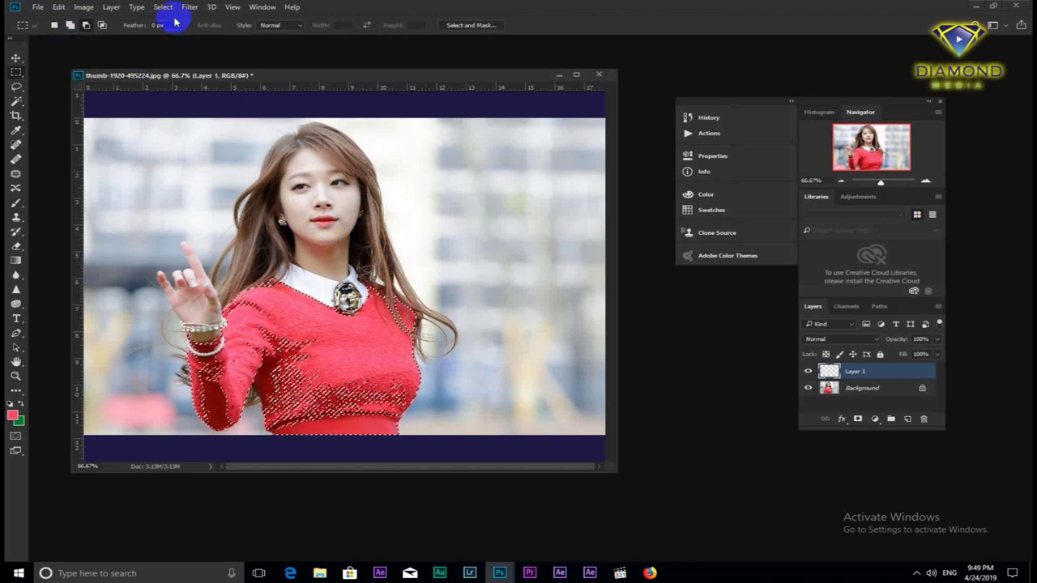
left_click(111, 8)
mouse_move(148, 151)
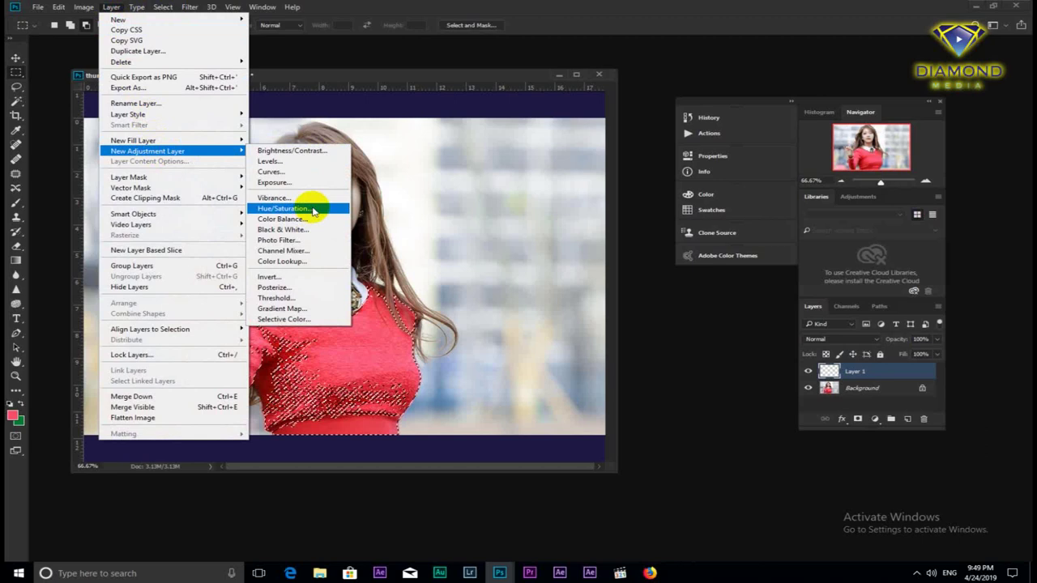
- Create a Hue/Saturation adjustment layer over the selection and expand its Properties panel
left_click(312, 210)
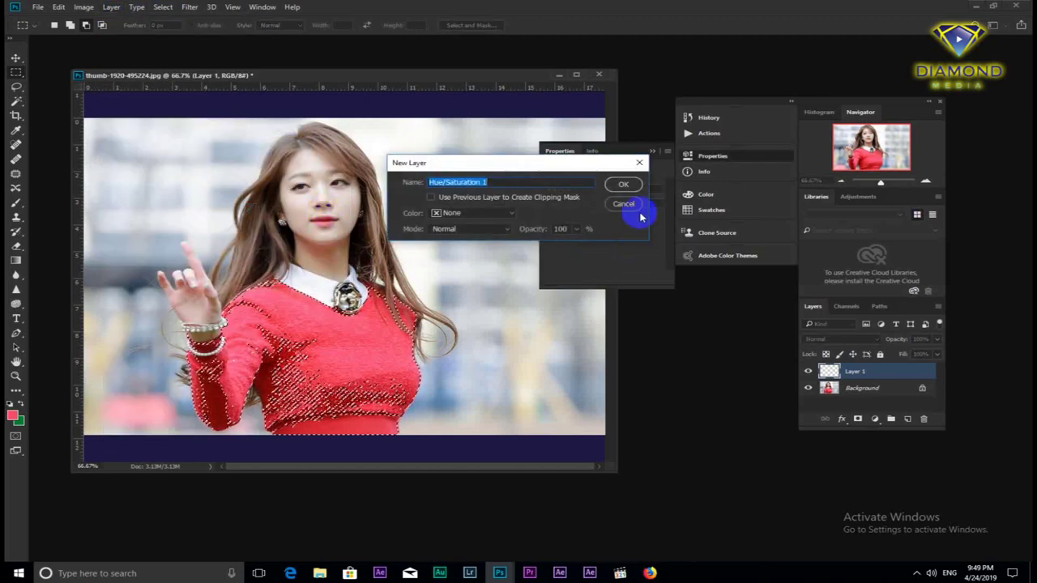
left_click(624, 185)
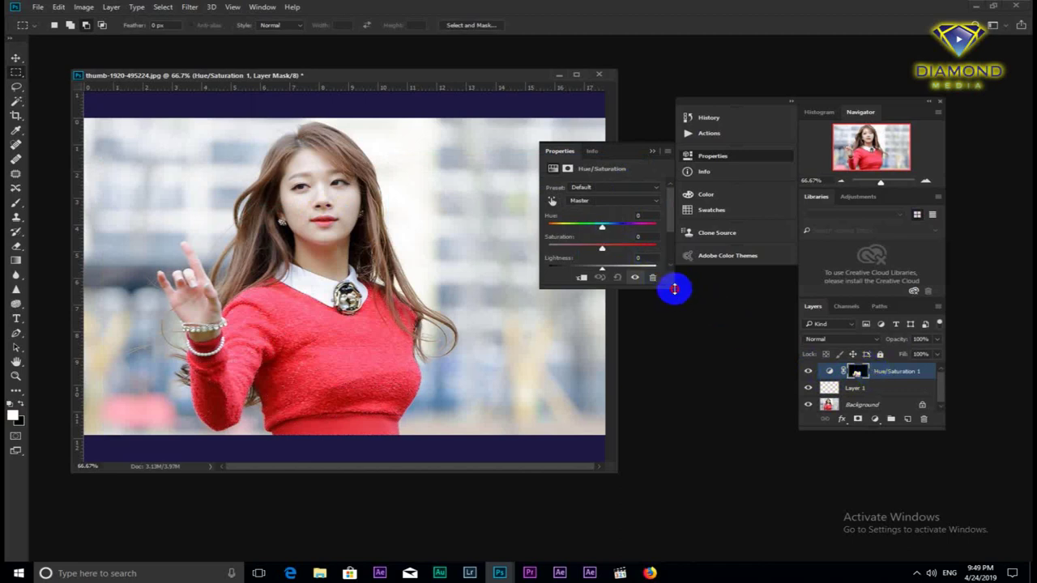
left_click_drag(672, 287, 669, 317)
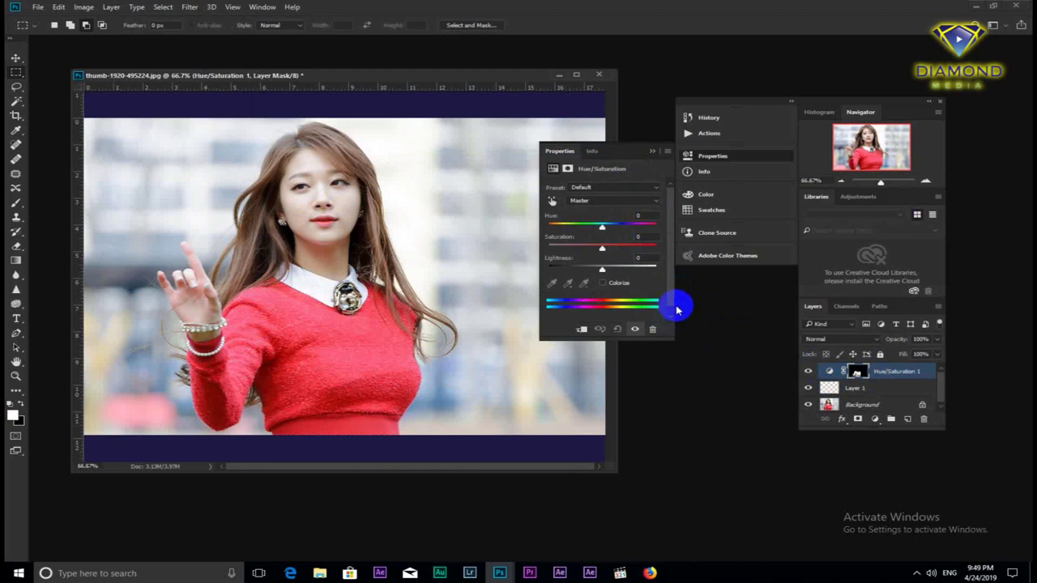
- Set Hue to -30 with lightness at 0 so the sweater turns magenta-pink
mouse_move(602, 226)
left_mouse_down()
mouse_move(615, 228)
mouse_move(560, 227)
mouse_move(621, 228)
left_mouse_up()
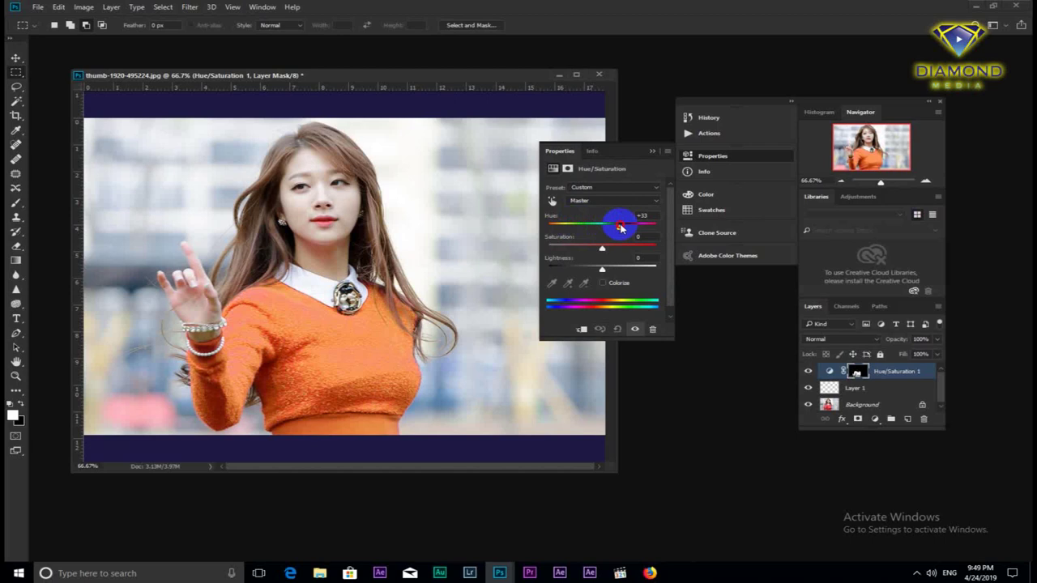
mouse_move(607, 245)
left_mouse_down()
mouse_move(574, 245)
mouse_move(604, 244)
mouse_move(613, 272)
left_mouse_up()
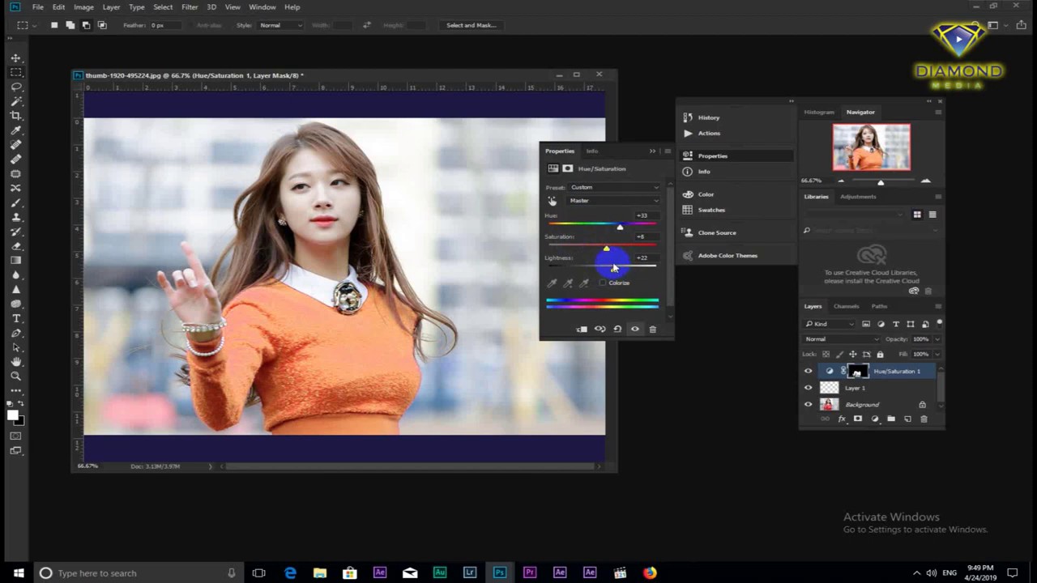
key("backslash")
key("backslash")
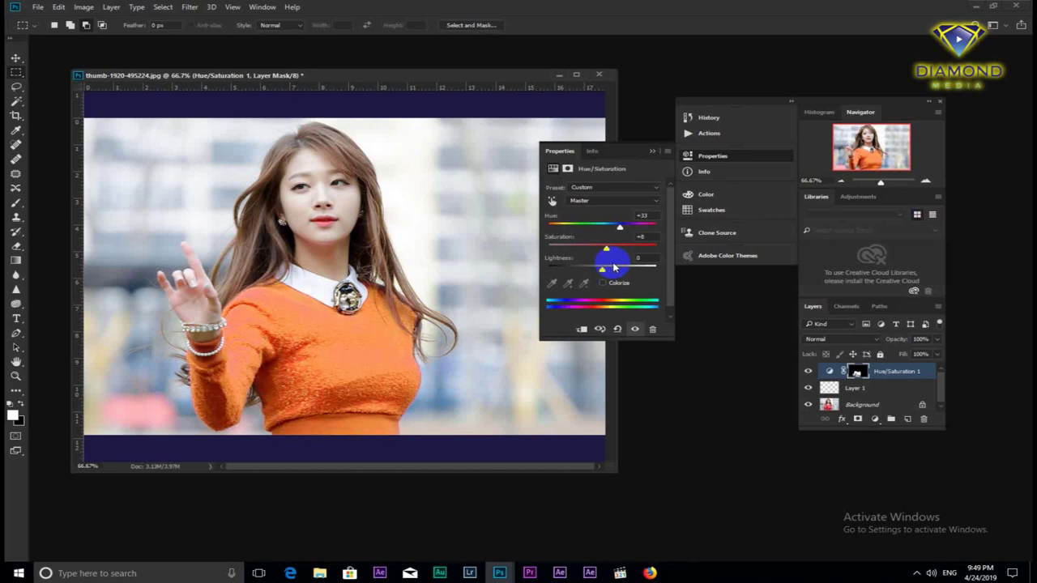
left_click_drag(613, 267, 602, 267)
left_click_drag(616, 226, 582, 226)
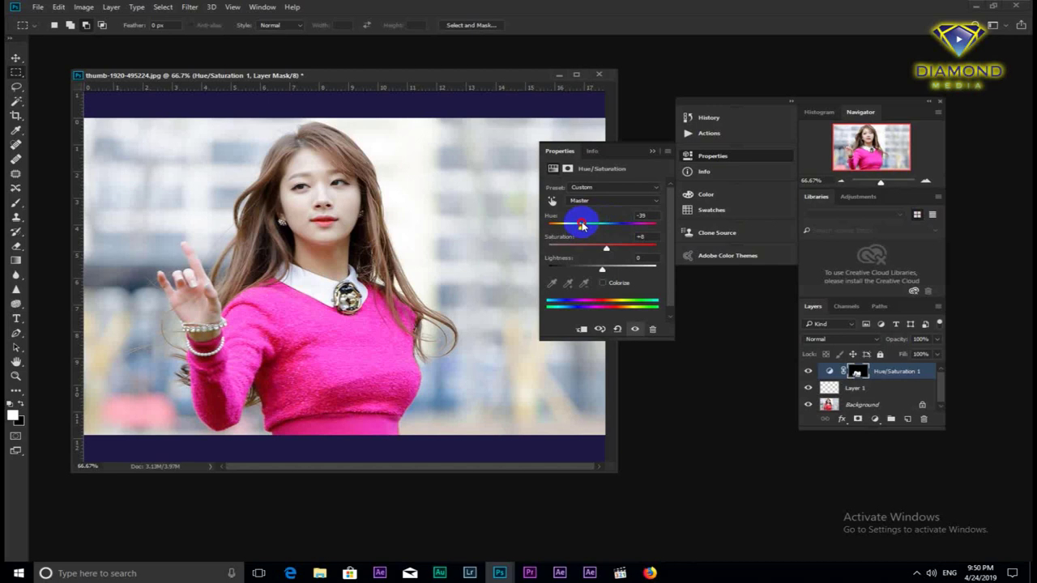
left_click_drag(582, 226, 580, 227)
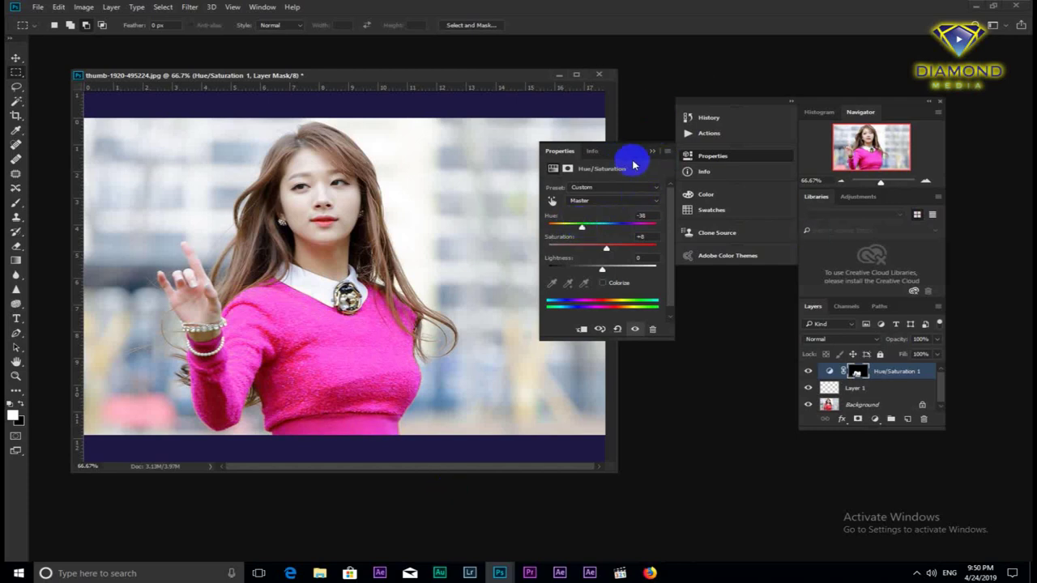
left_click(649, 156)
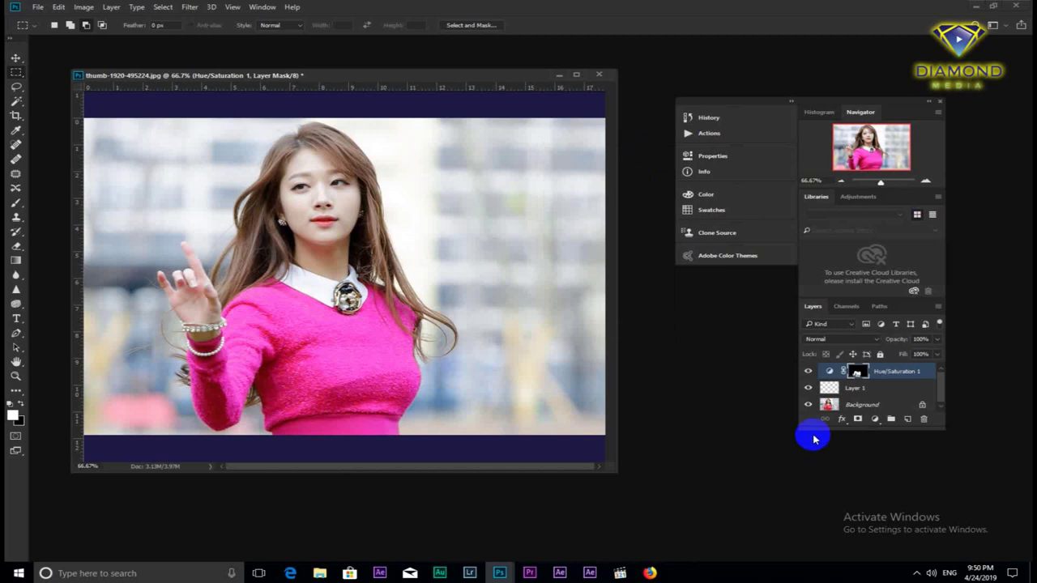
- Toggle the Hue/Saturation 1 layer's visibility to compare the pink against the original red
left_click(807, 371)
left_click(807, 371)
left_click(807, 371)
left_click(807, 371)
left_click(807, 371)
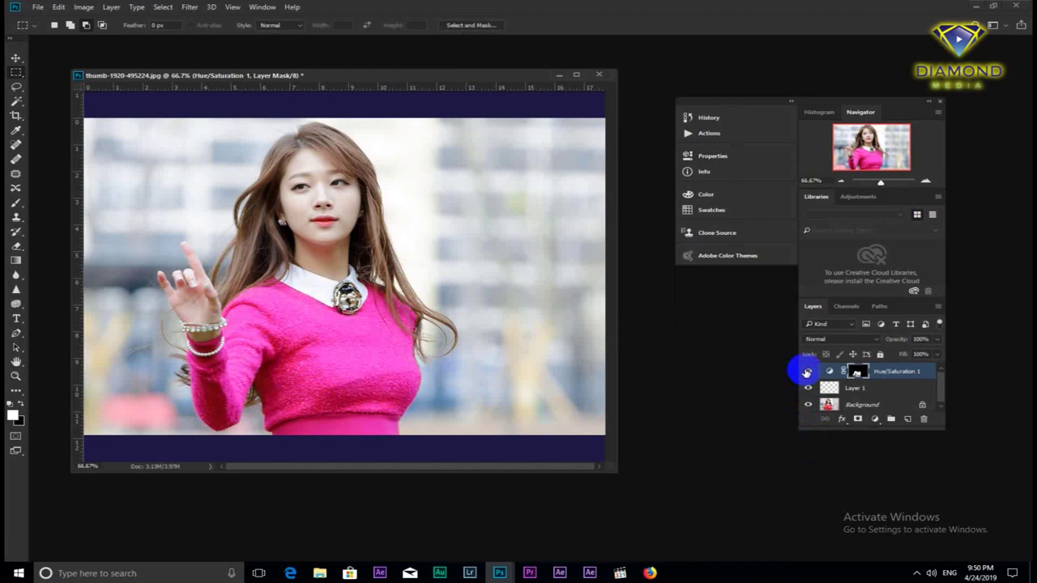
- Make the empty Layer 1 the active layer
left_click(859, 373)
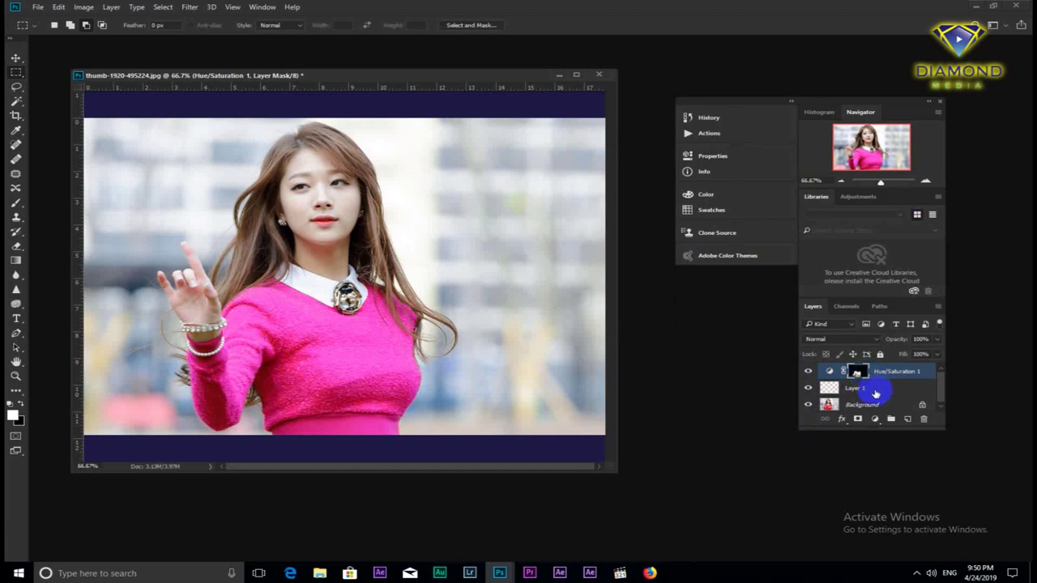
left_click(875, 393)
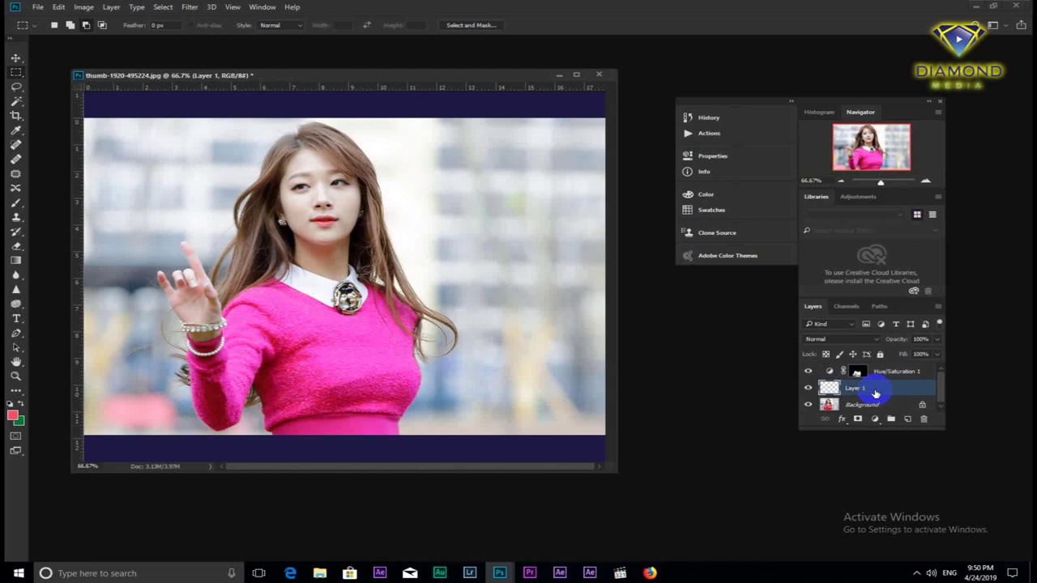
left_click(855, 390)
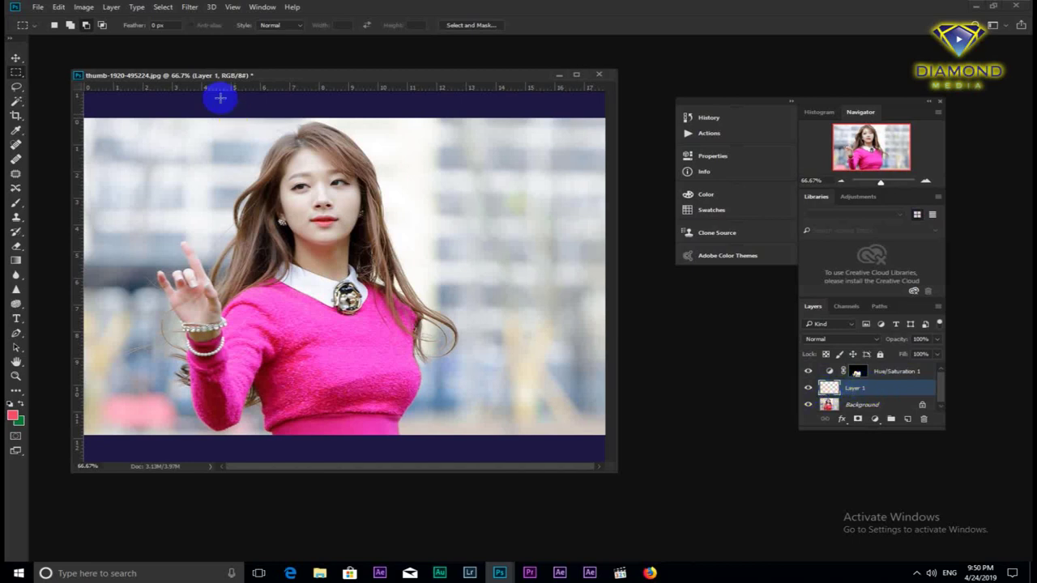
left_click(162, 7)
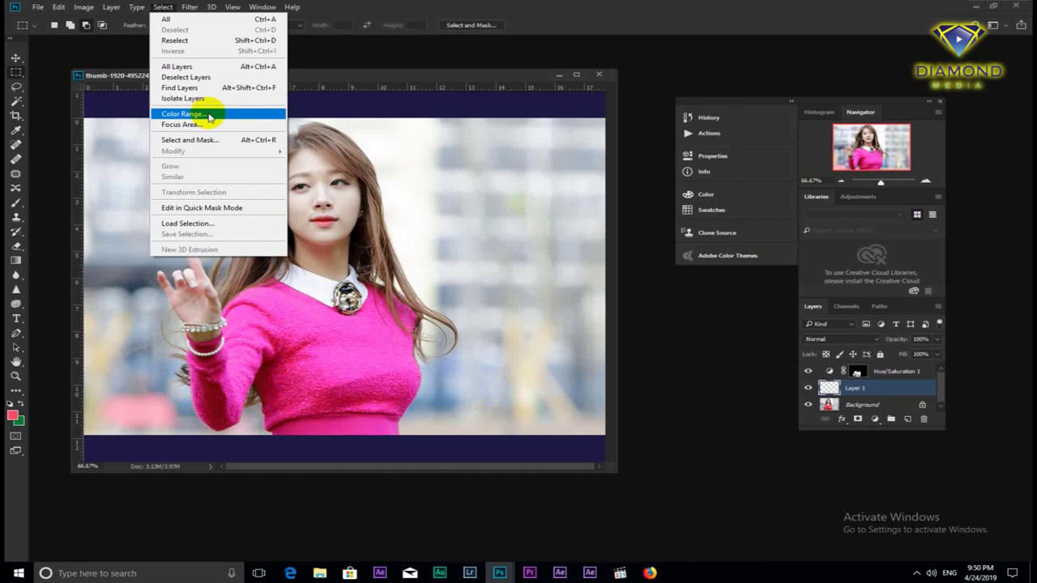
- Dismiss the Select menu without running any command
left_click(372, 78)
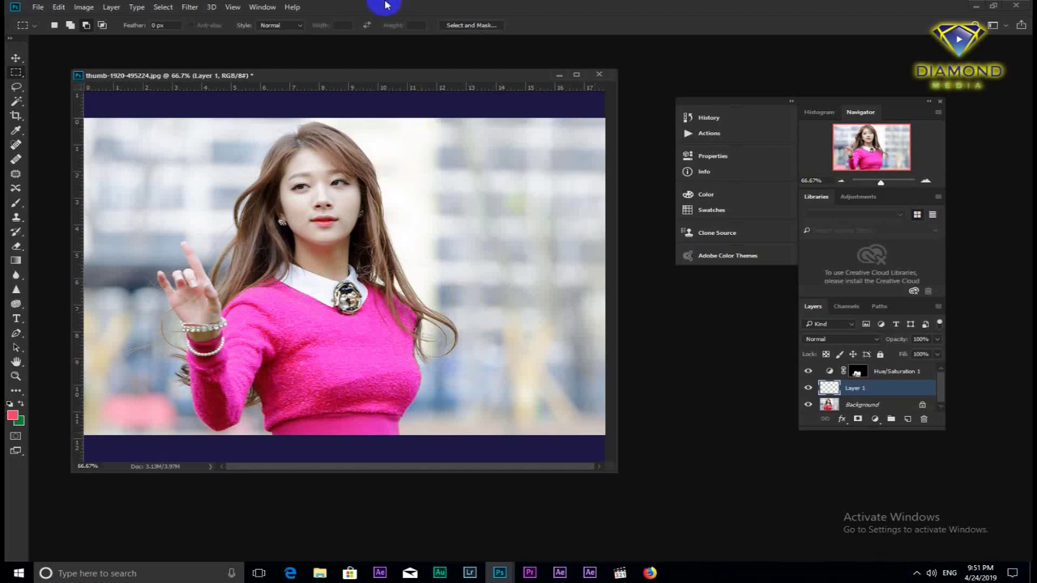
left_click_drag(410, 69, 411, 77)
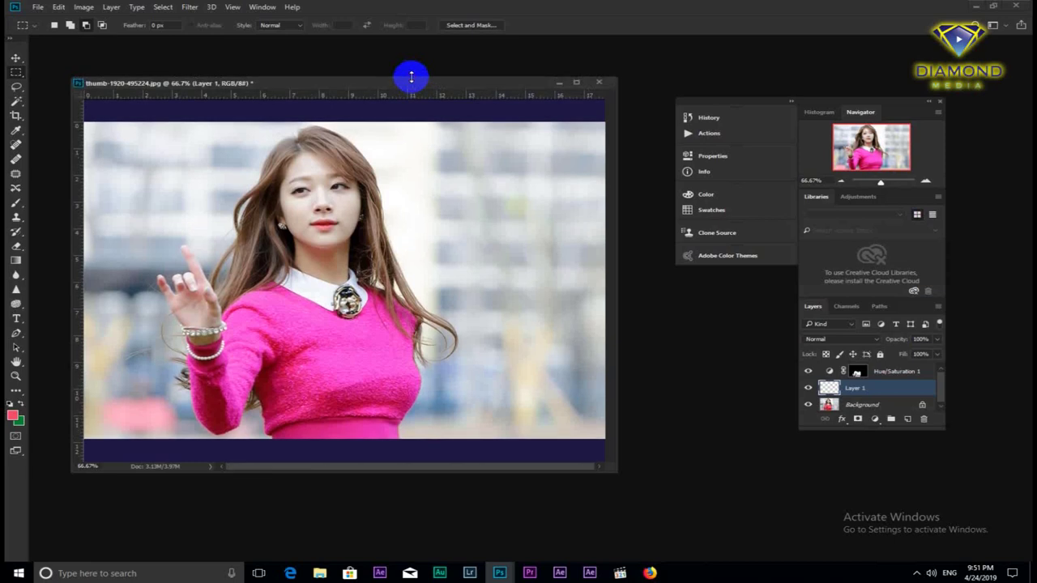